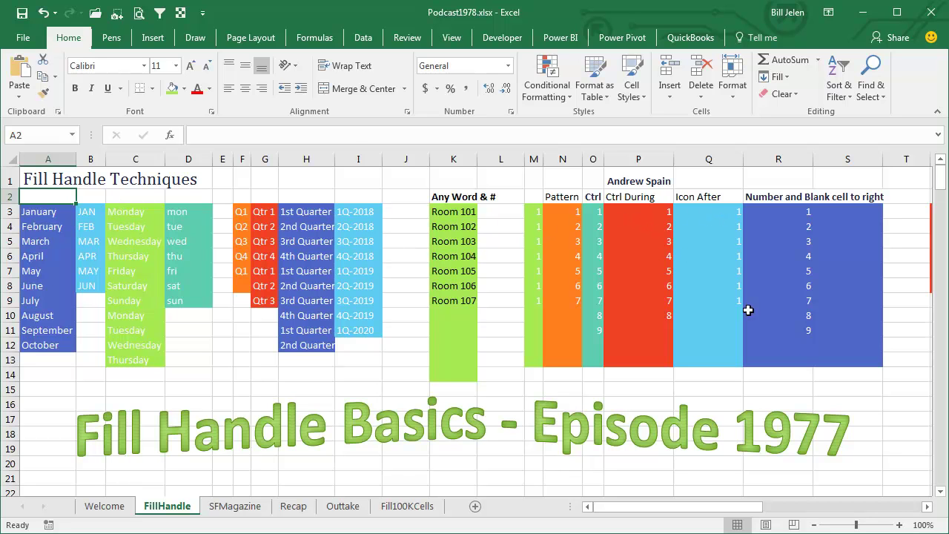
Select the Fruits entries AC3:AC10, Apple through Honeydew.
click(898, 507)
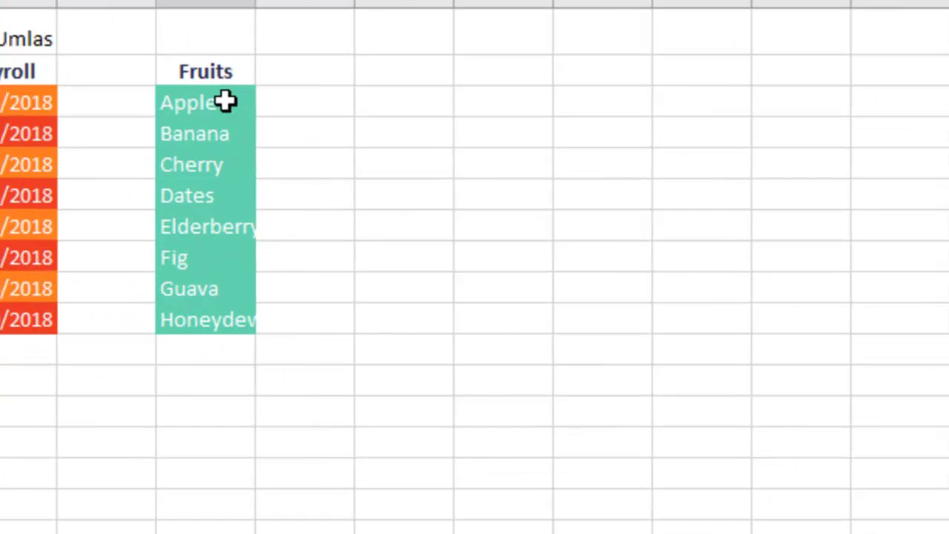
click(565, 212)
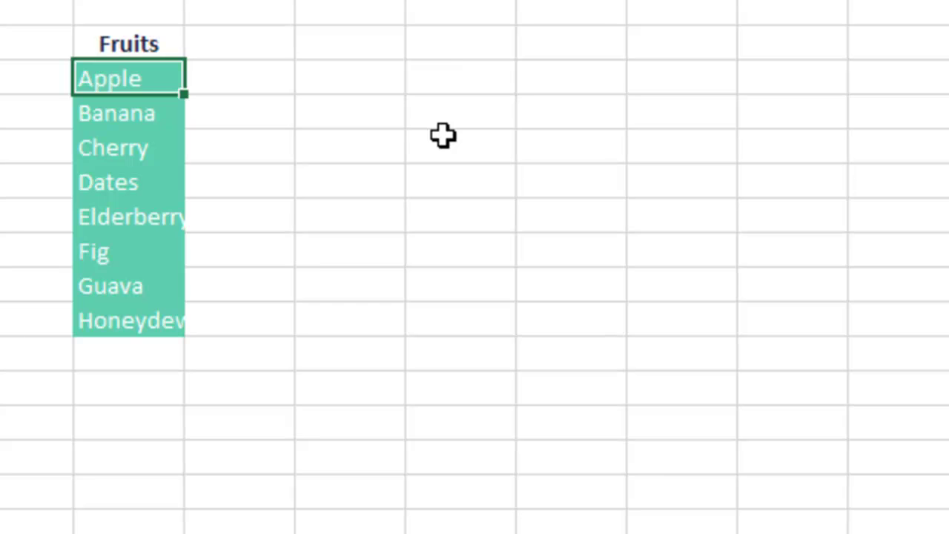
key(ctrl+shift+Down)
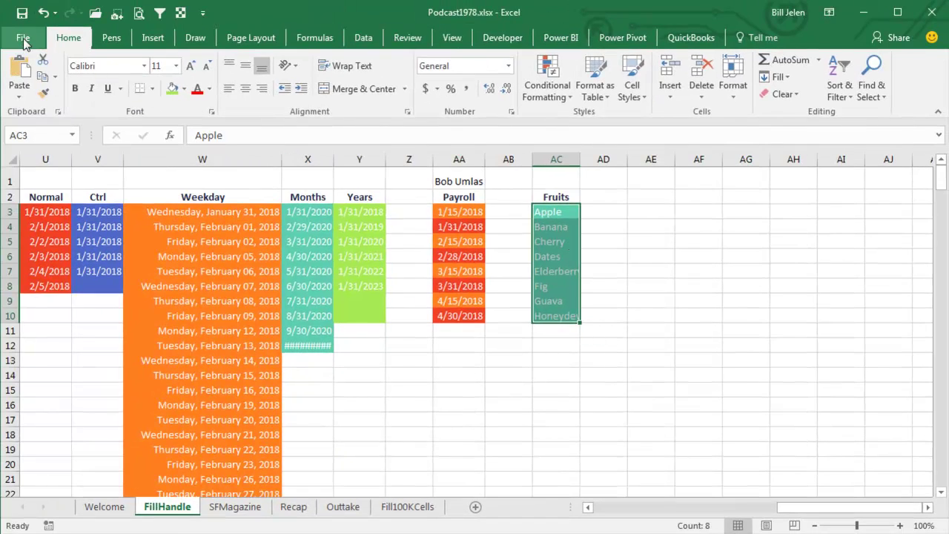
click(24, 41)
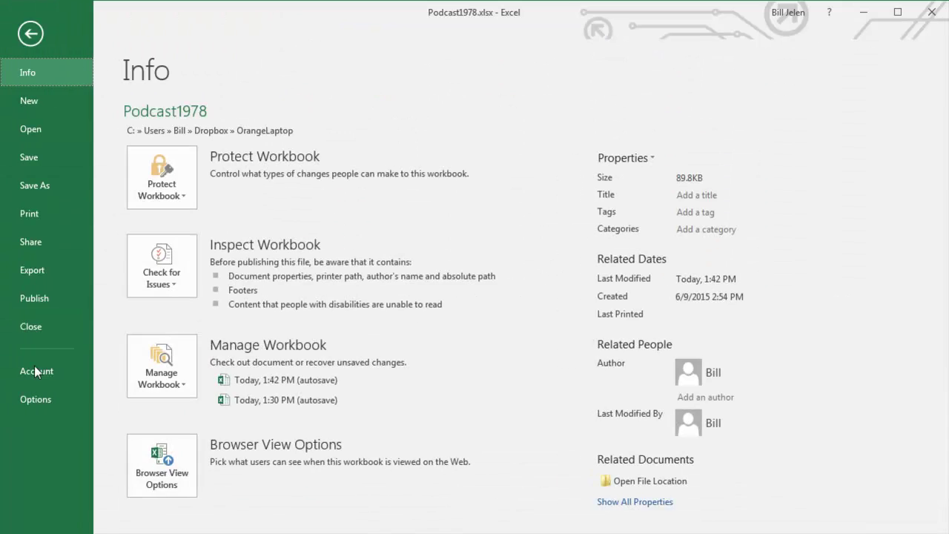
Import $AC$3:$AC$10 (Apple through Honeydew) as a new custom list in Edit Custom Lists.
click(35, 399)
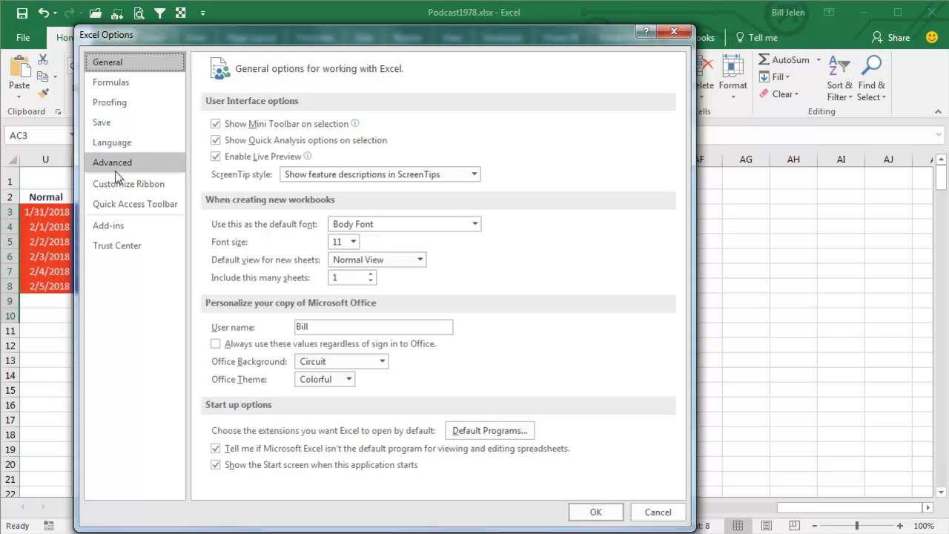
click(114, 163)
drag(681, 82, 678, 397)
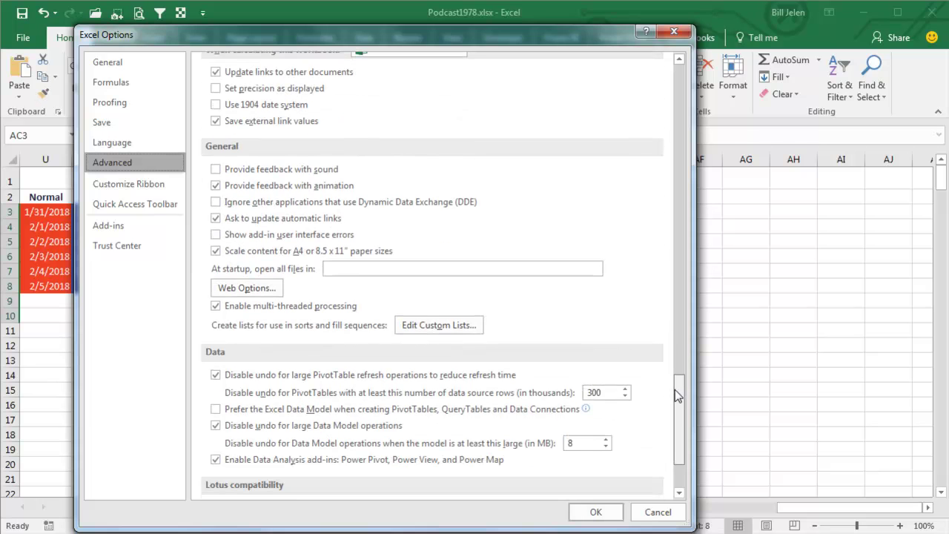
click(433, 329)
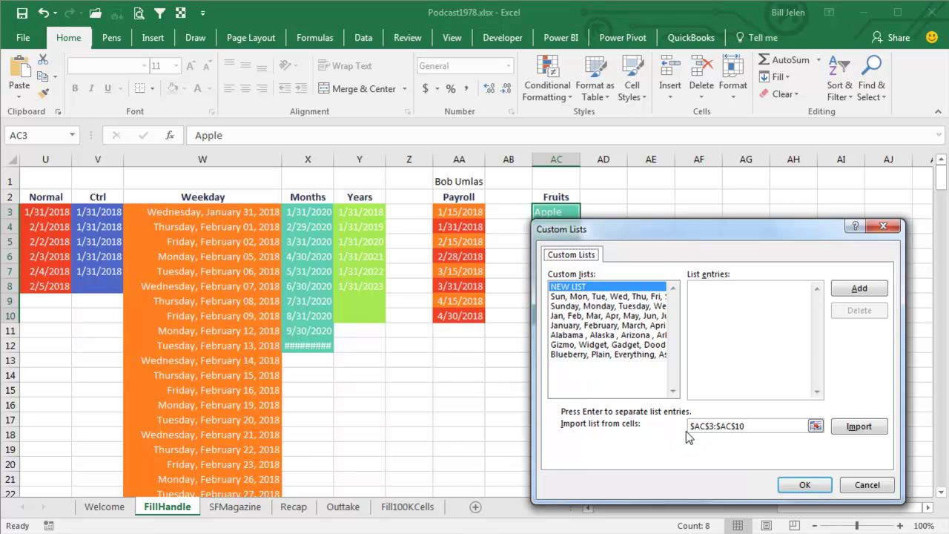
drag(731, 239, 780, 174)
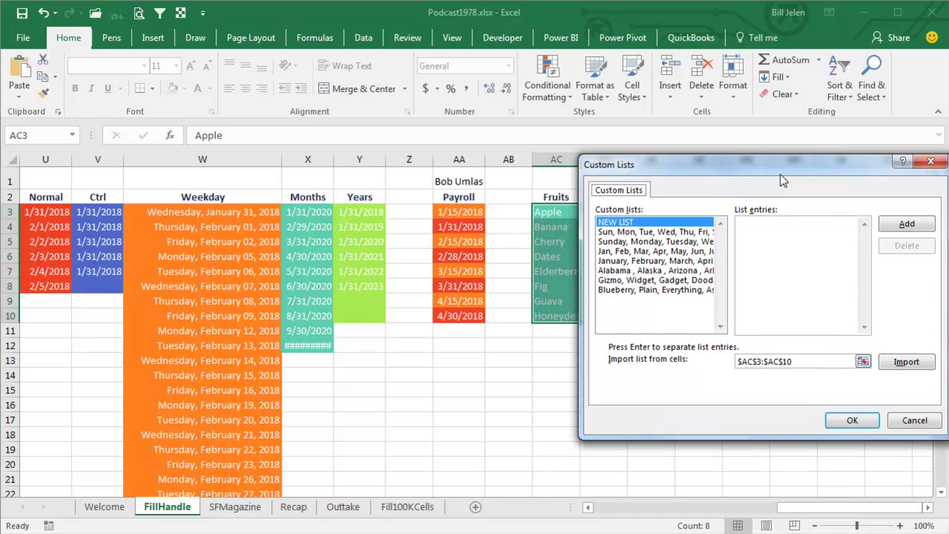
click(900, 368)
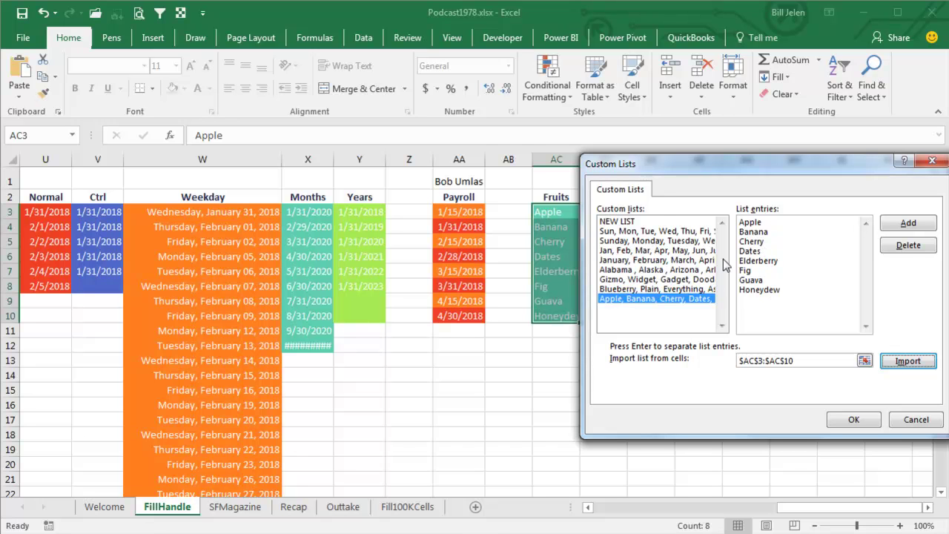
click(851, 419)
click(596, 513)
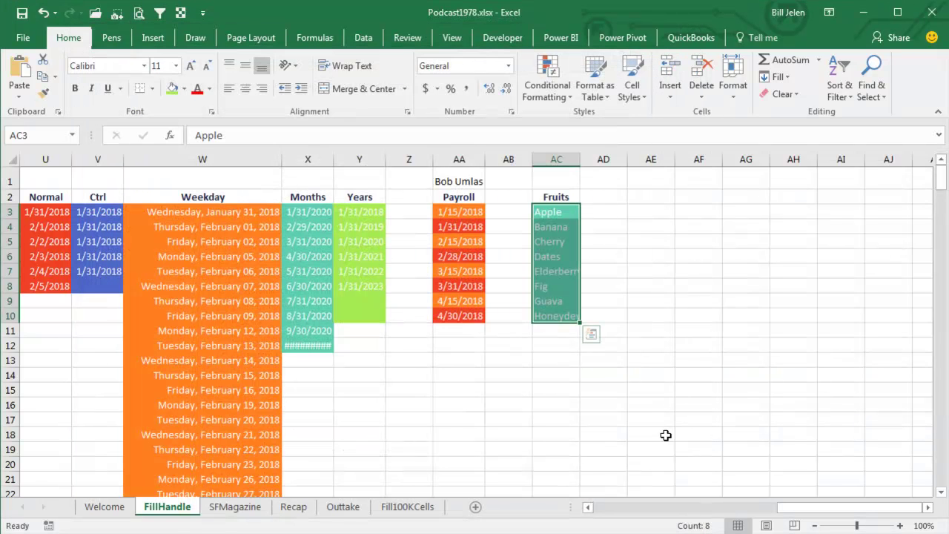
Enter BANANA in AG2 and fill it down to AG15, cycling through HONEYDEW, APPLE to GUAVA.
click(734, 197)
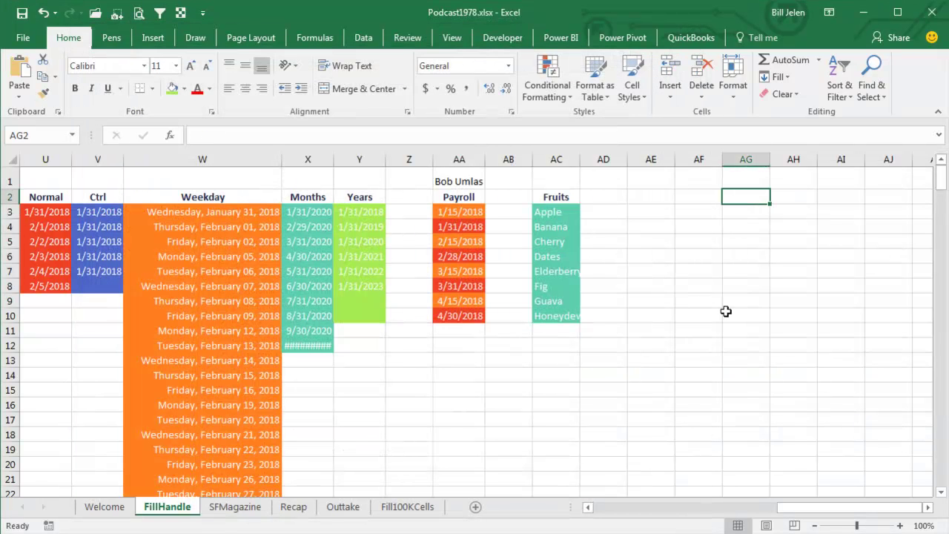
text(BANANA)
key(Return)
key(Up)
drag(771, 205, 771, 398)
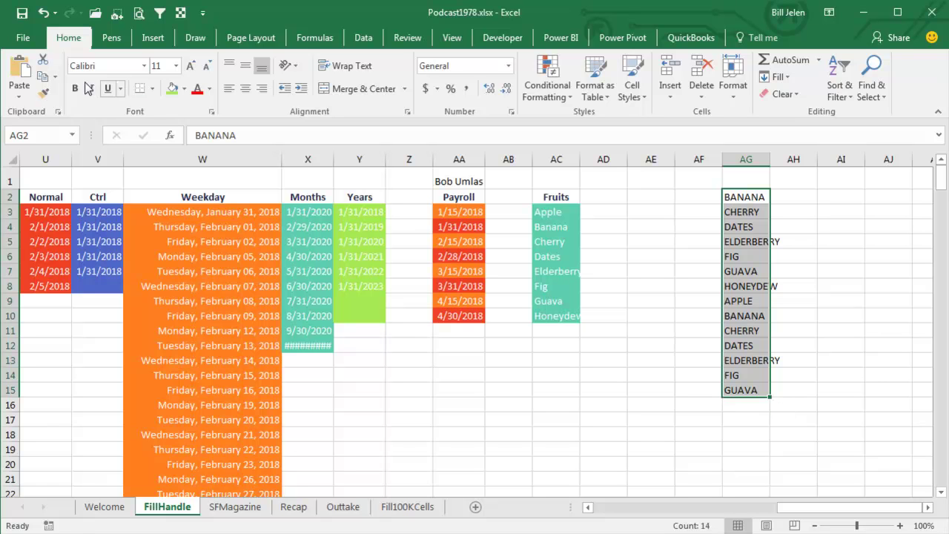
Edit the Apple–Honeydew custom list so Banana becomes Blueberry, and save the change.
click(24, 43)
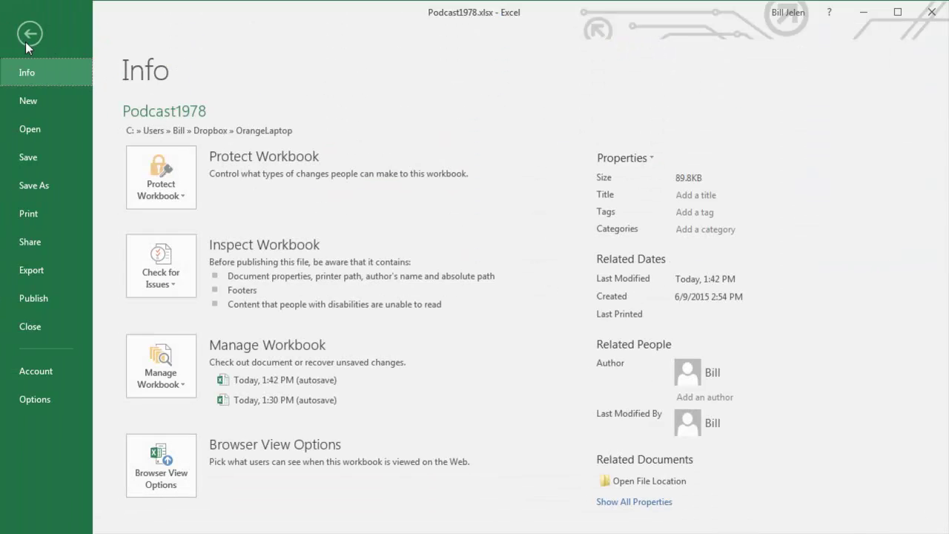
click(30, 402)
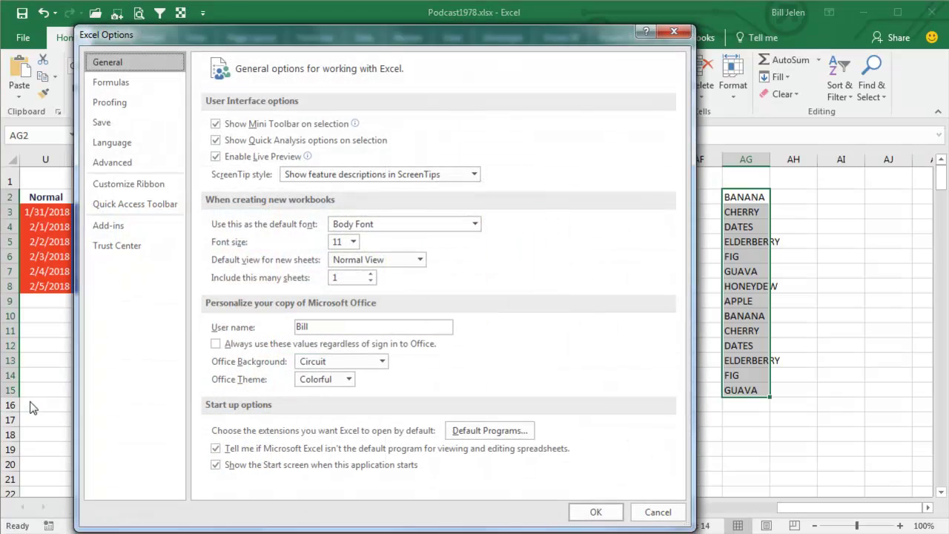
click(115, 168)
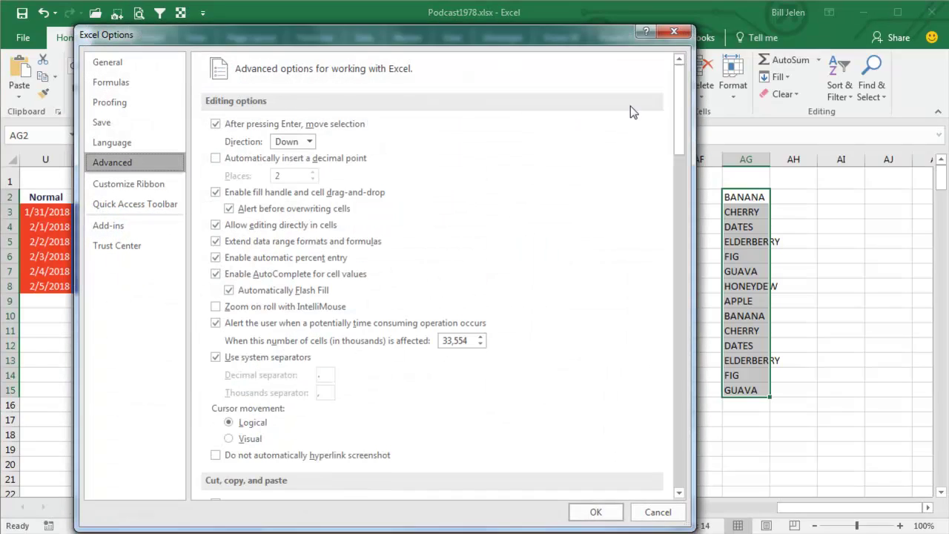
drag(678, 96, 637, 414)
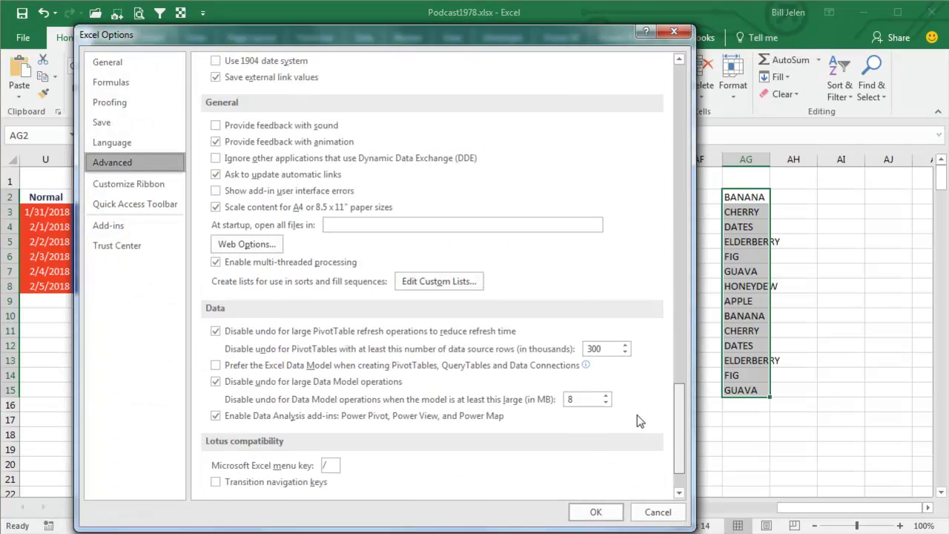
click(440, 283)
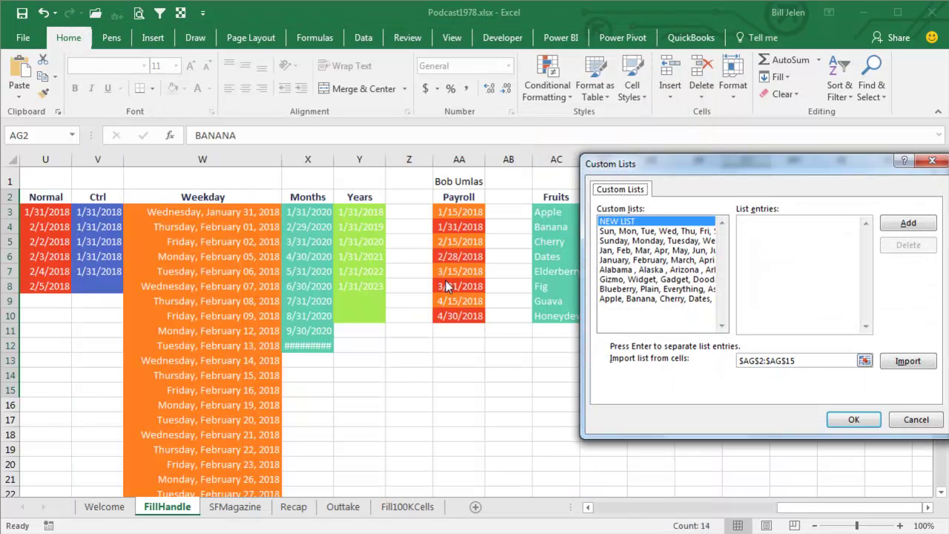
click(630, 298)
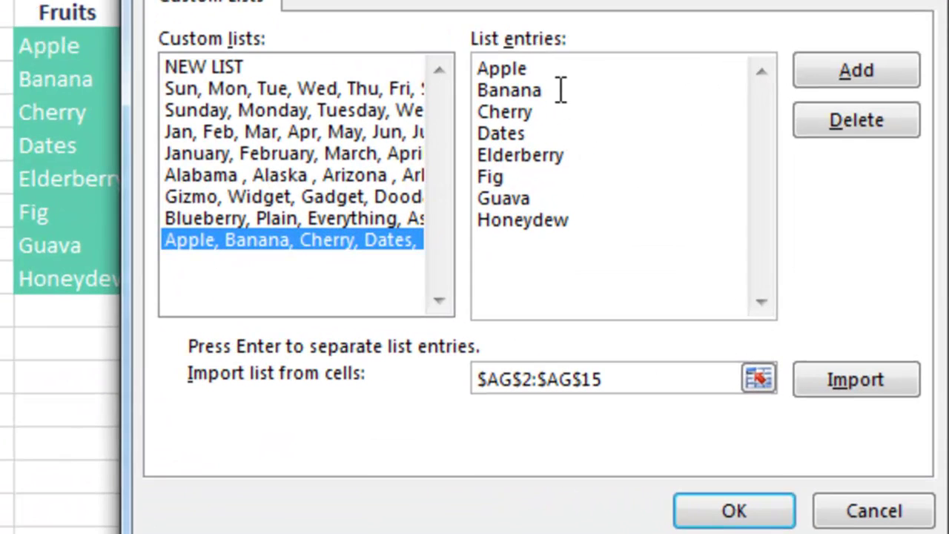
key(BackSpace)
key(BackSpace)
key(BackSpace)
key(BackSpace)
key(BackSpace)
text(l)
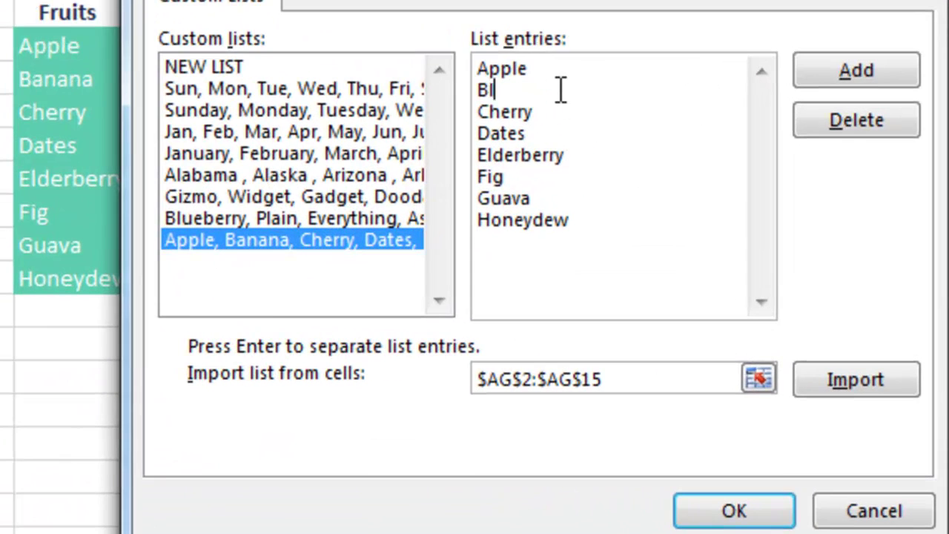
text(ueberry)
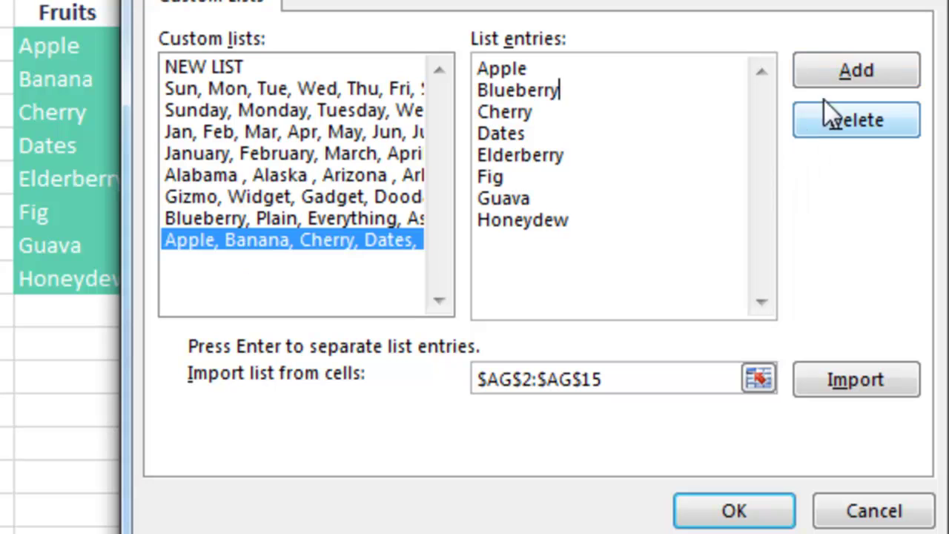
click(840, 72)
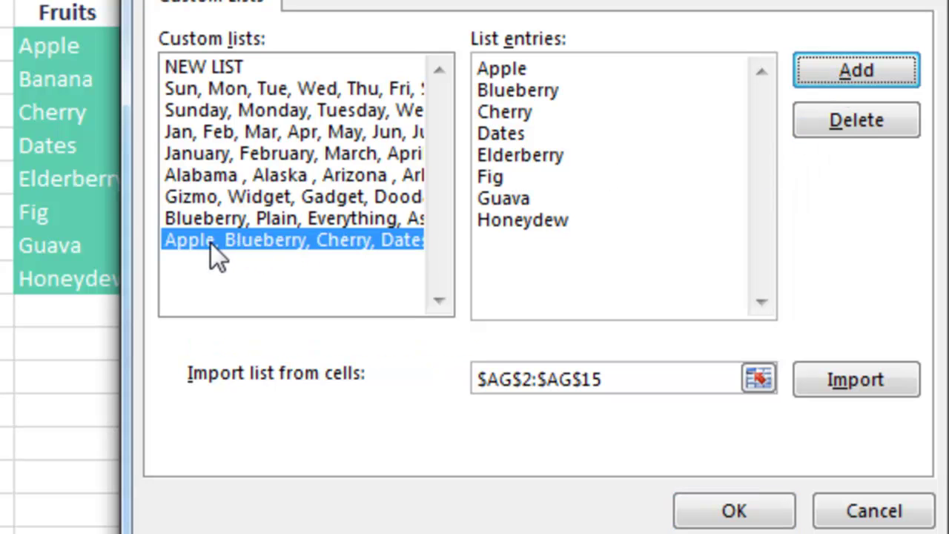
click(723, 510)
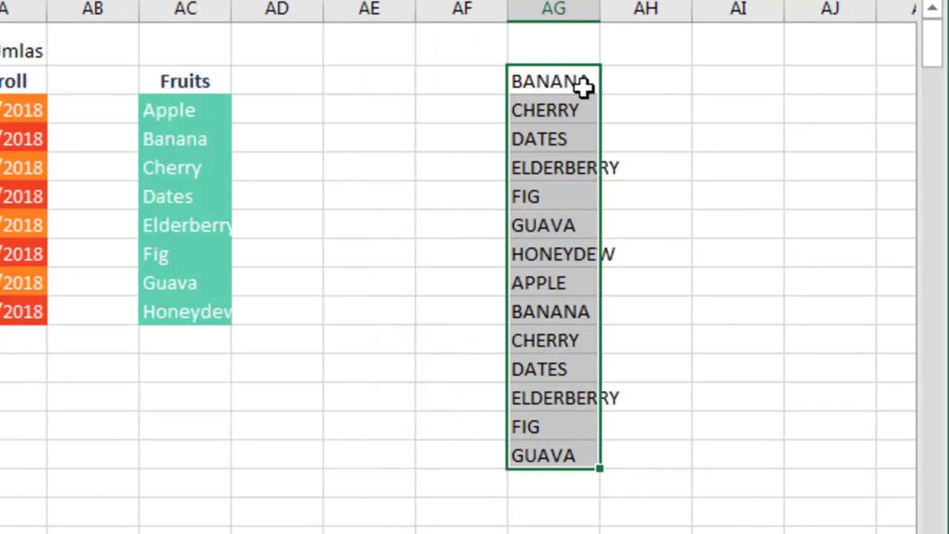
Type Apple in AI2, fill it down through Blueberry to Guava, then go to SFMagazine.
click(736, 72)
text(Apple)
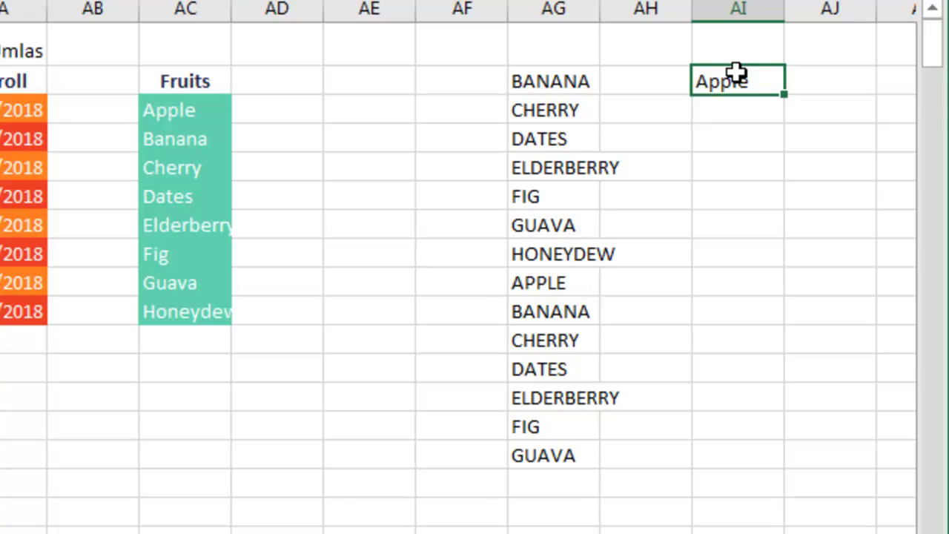
drag(783, 94, 773, 254)
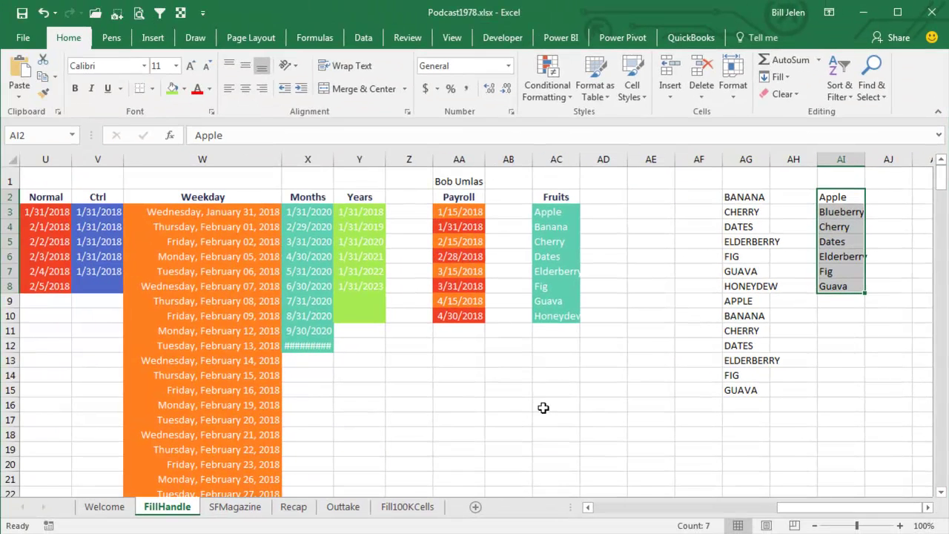
click(255, 509)
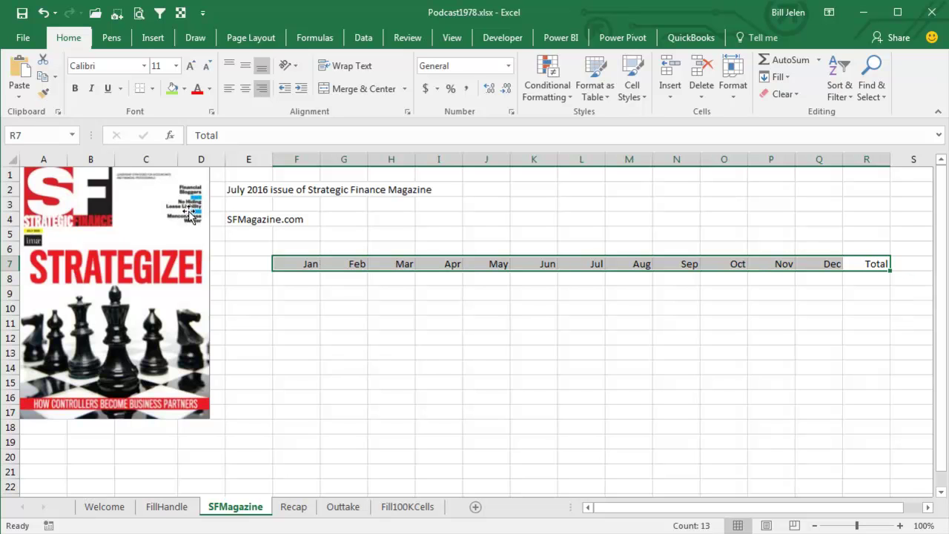
Import the month headers $F$7:$R$7, Jan through Dec plus Total, as a custom list.
click(23, 41)
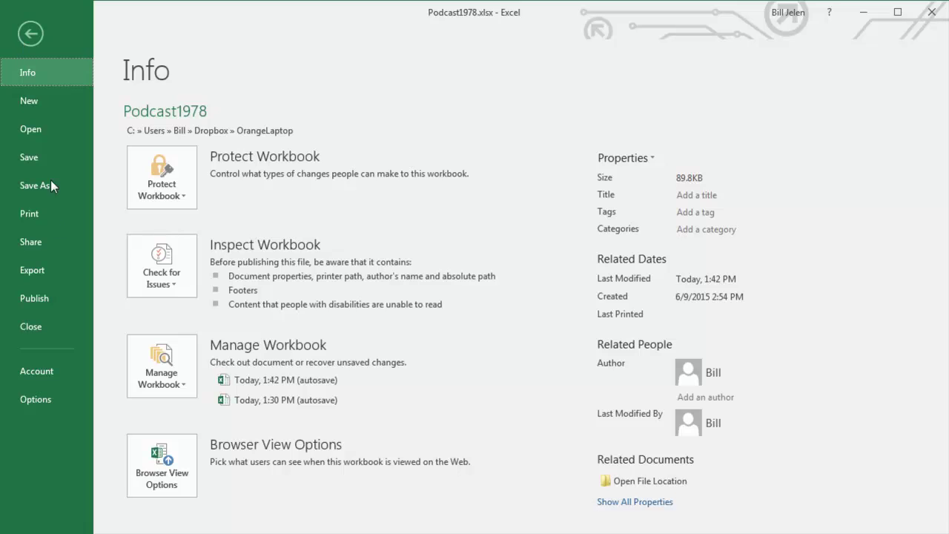
click(41, 401)
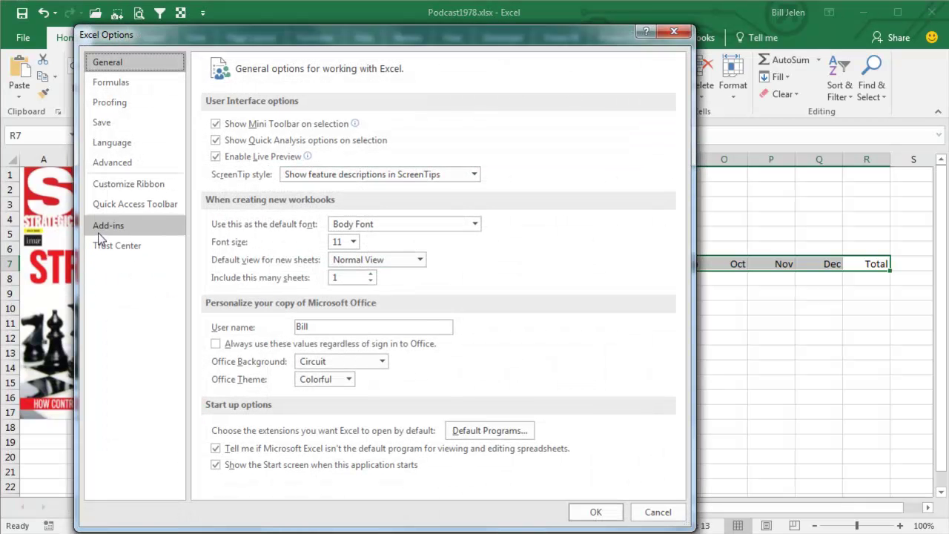
click(113, 166)
drag(681, 103, 681, 404)
click(435, 466)
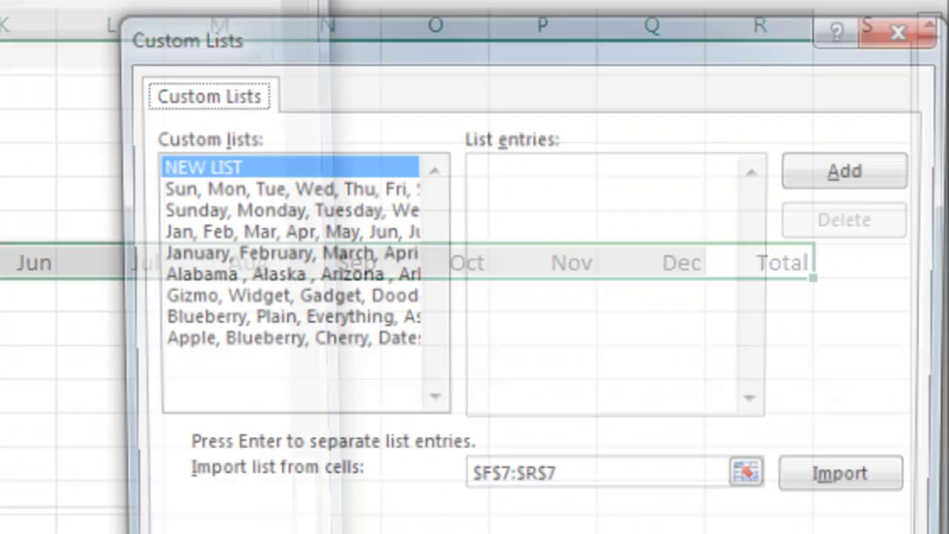
click(831, 496)
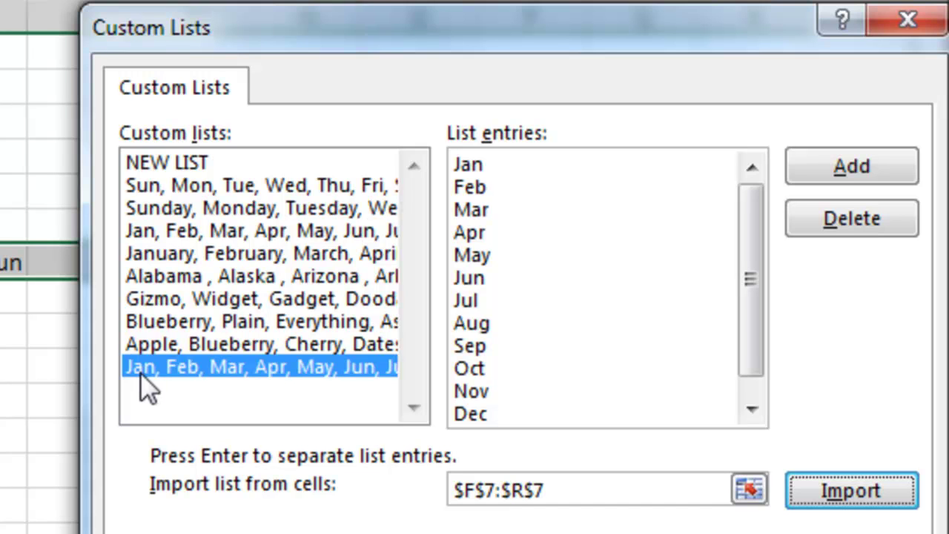
click(172, 230)
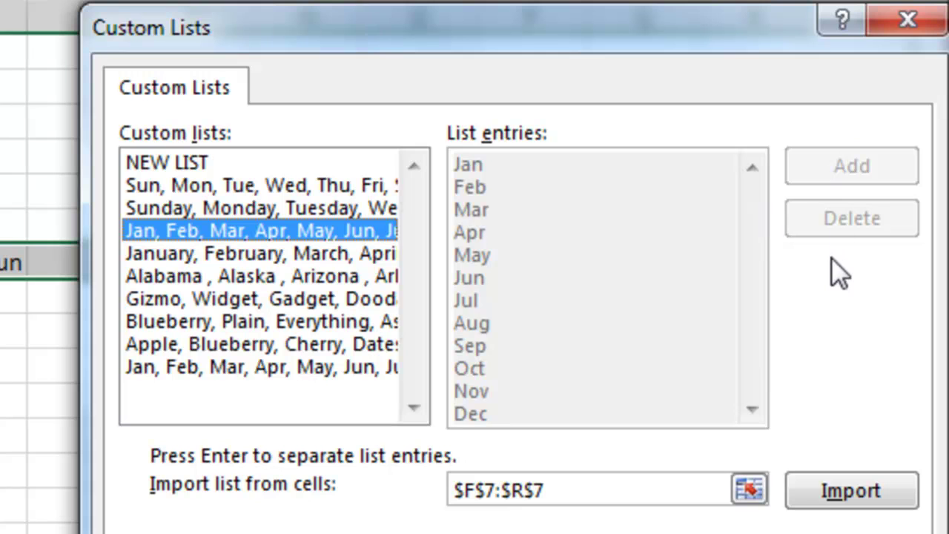
click(235, 367)
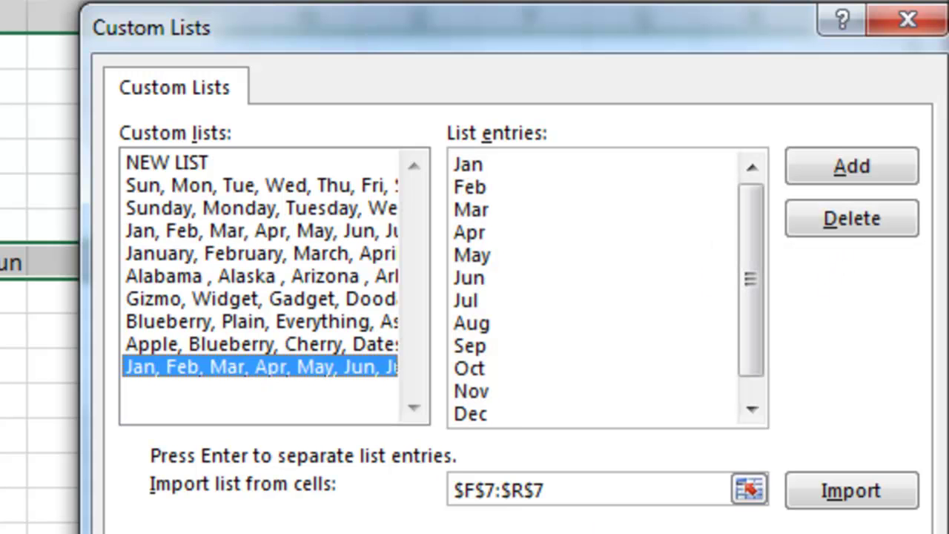
key(Return)
key(Return)
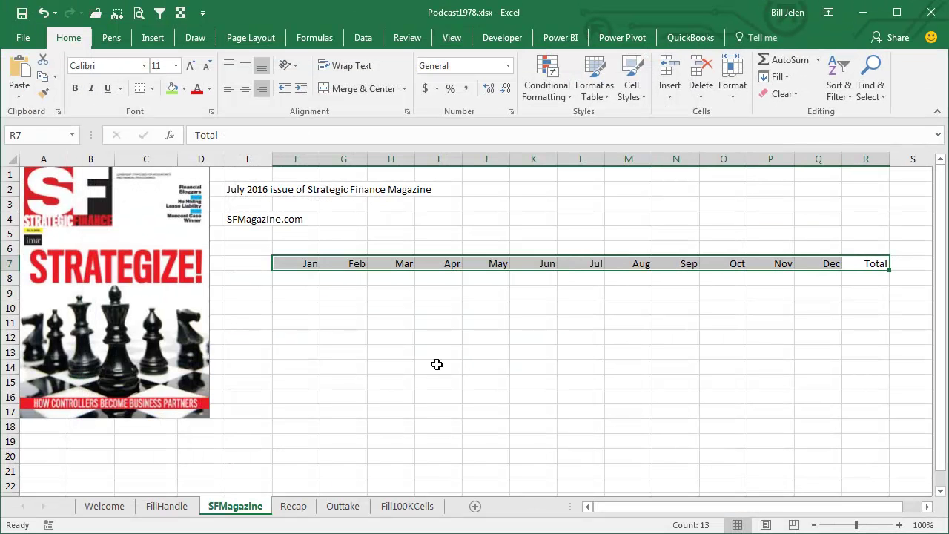
click(298, 307)
Enter Jan in F10 and fill it across to R10, ending at Total.
text(Jan)
key(ctrl+Return)
drag(320, 315, 879, 320)
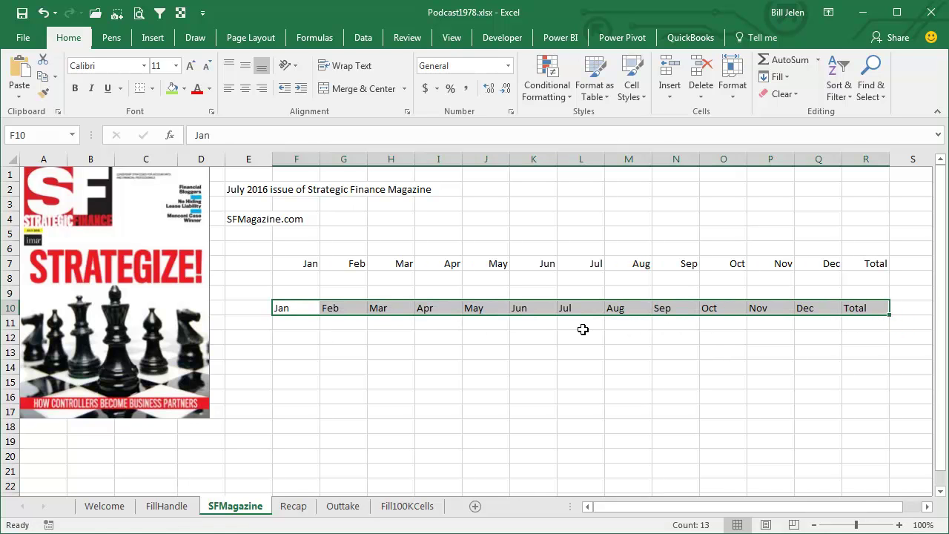
Enter Jan in F13, fill it across to Q13 ending at Dec, then open Recap.
click(313, 353)
text(Jan)
key(ctrl+Return)
drag(319, 361, 823, 350)
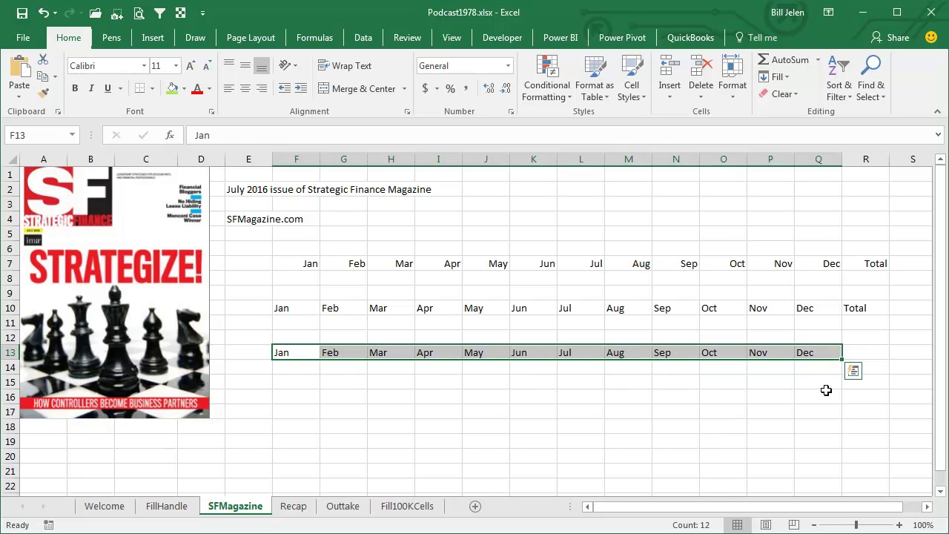
click(306, 507)
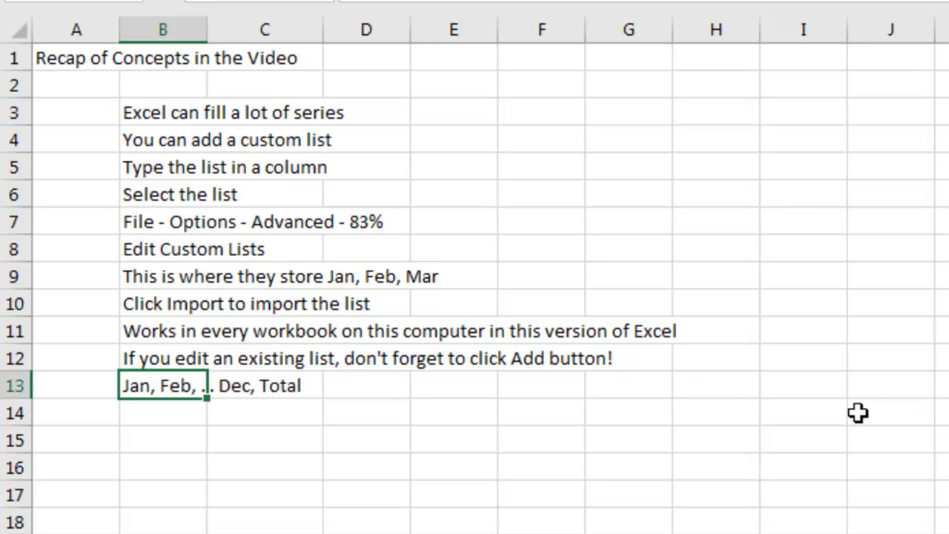
click(186, 413)
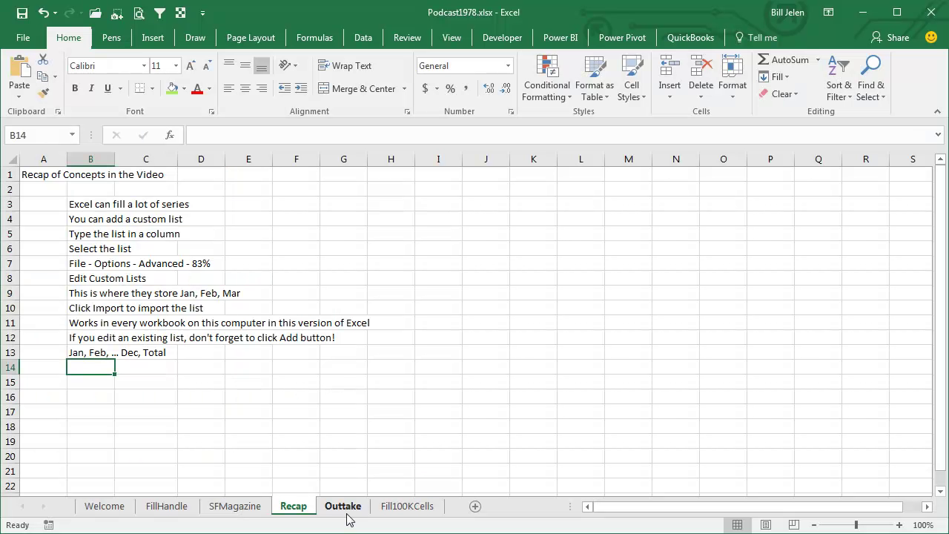
Open the Outtake sheet holding the Brady Bunch names in A3:A8.
click(346, 511)
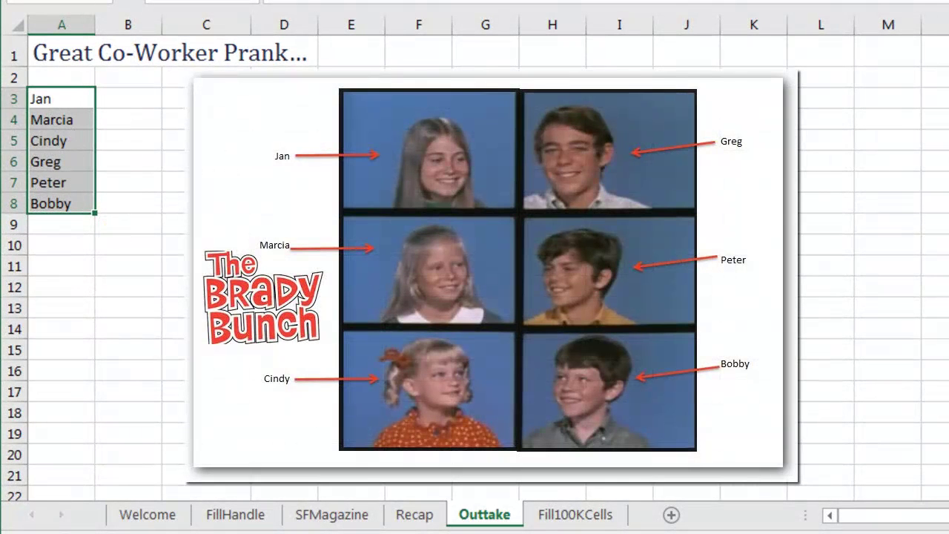
Import the names in $A$3:$A$8 as a custom list, then fill Jan from F3 across to Q3.
key(alt+f)
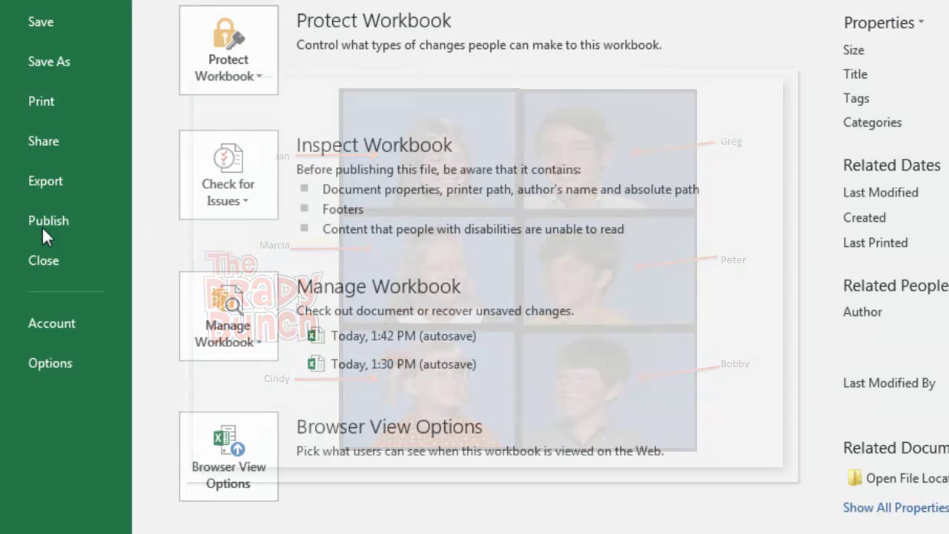
click(49, 362)
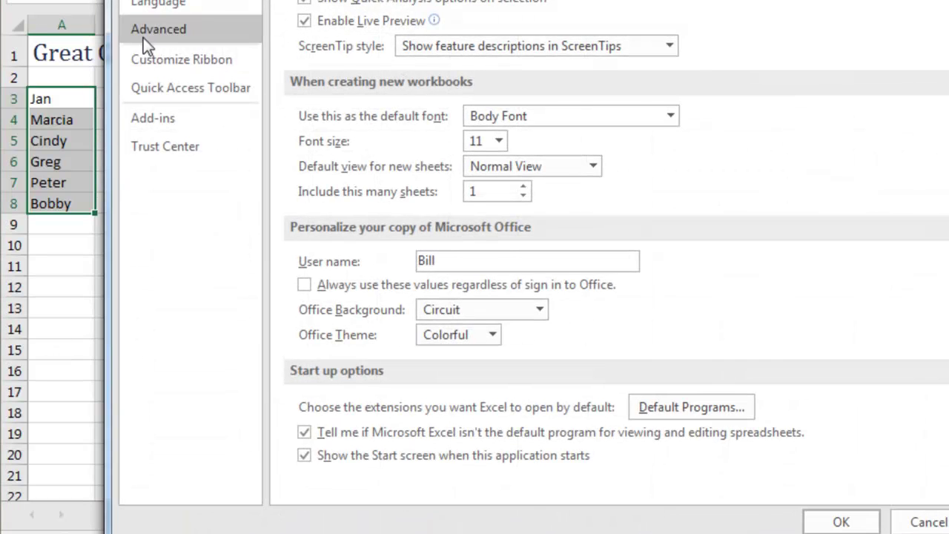
click(152, 29)
scroll(888, 460, down, 15)
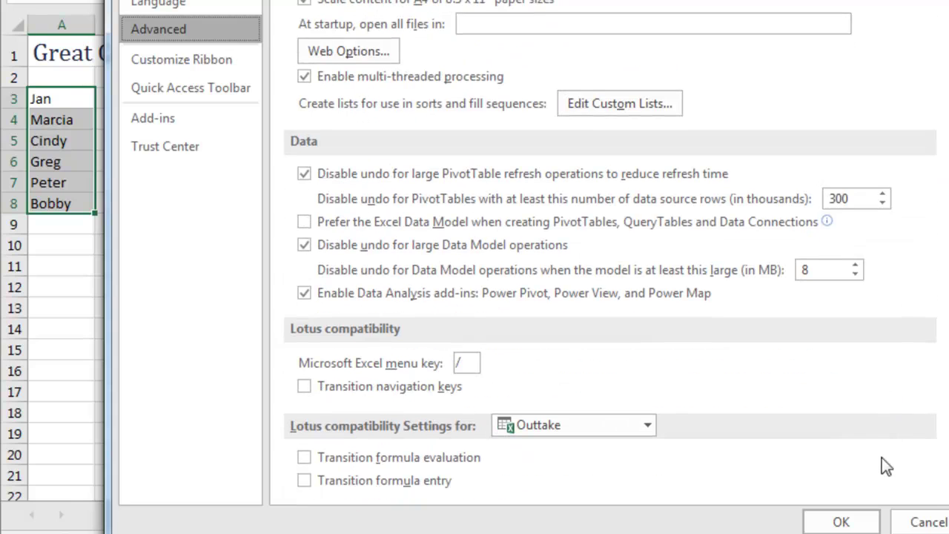
click(616, 108)
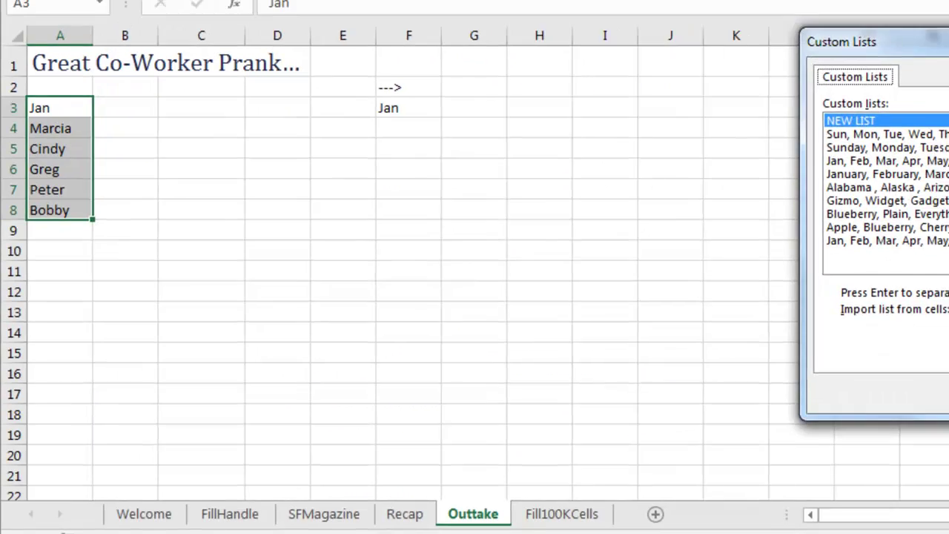
click(907, 360)
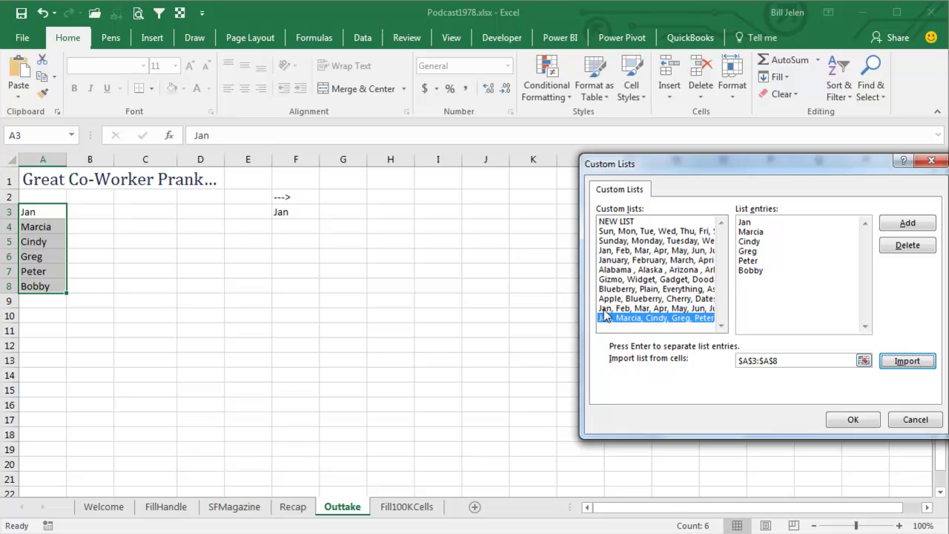
click(852, 420)
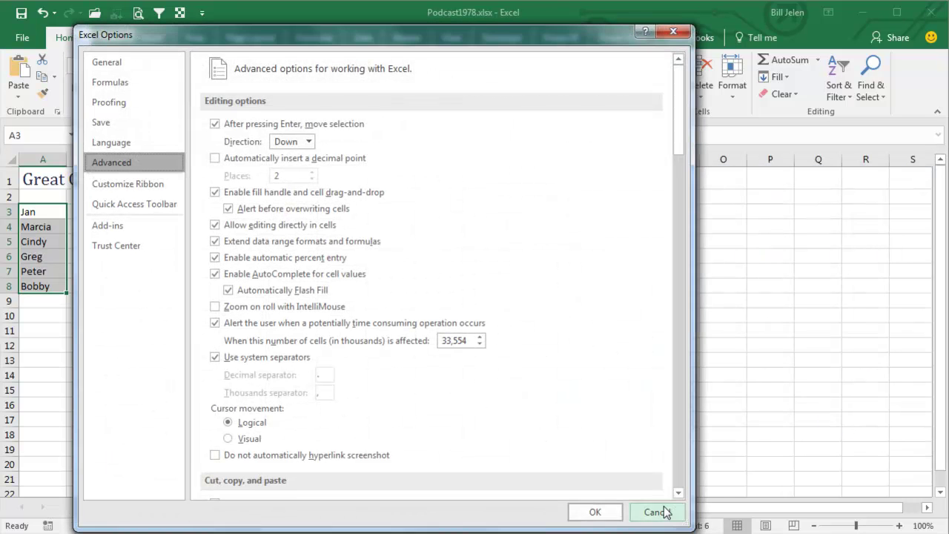
click(590, 504)
click(314, 211)
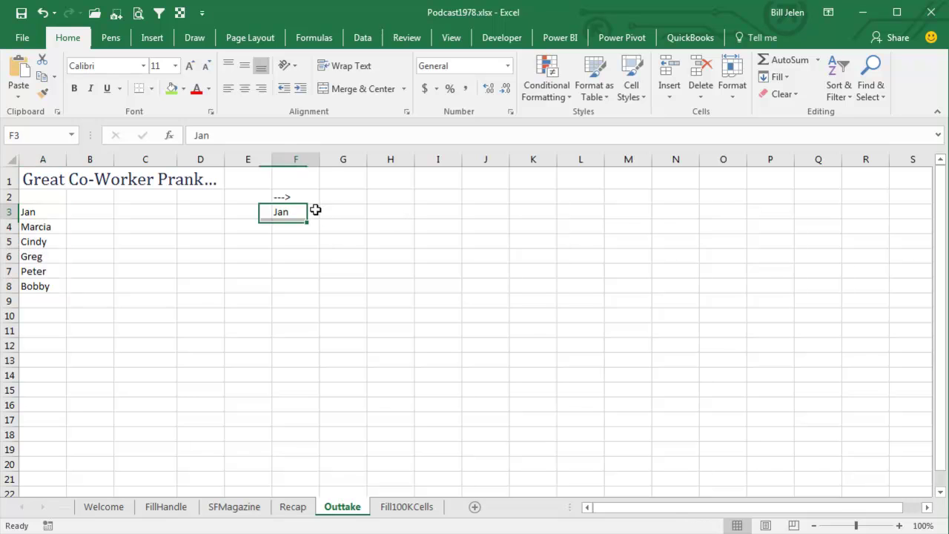
drag(321, 218, 839, 222)
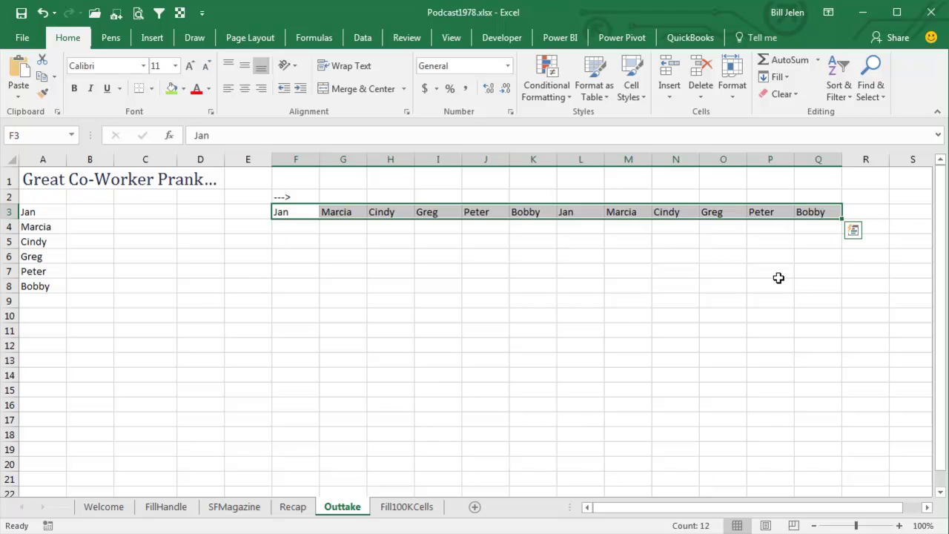